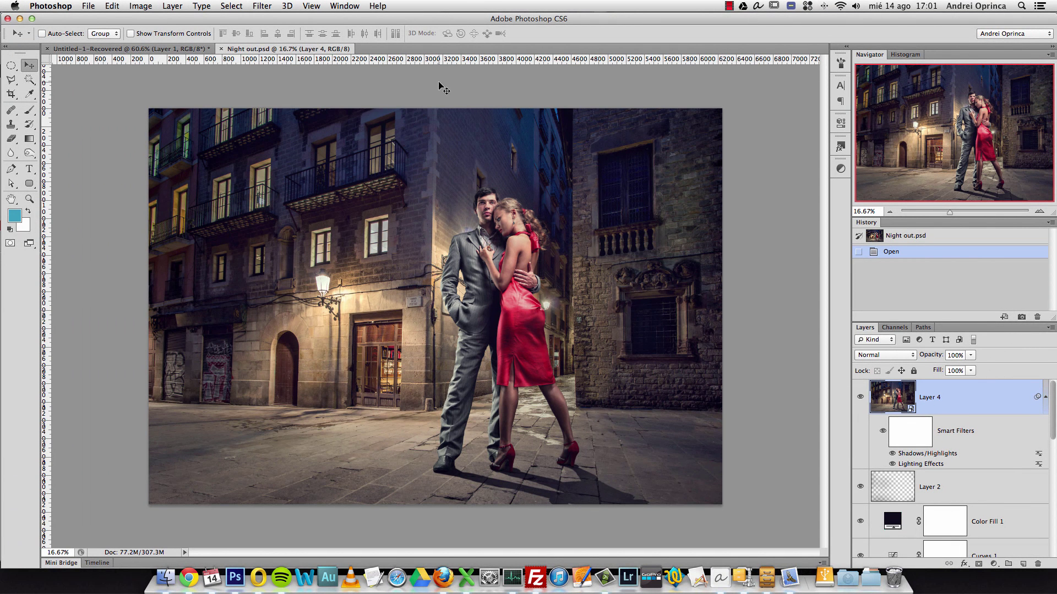
# Enlarge the History panel by shrinking the Navigator panel above it
pyautogui.click(359, 7)
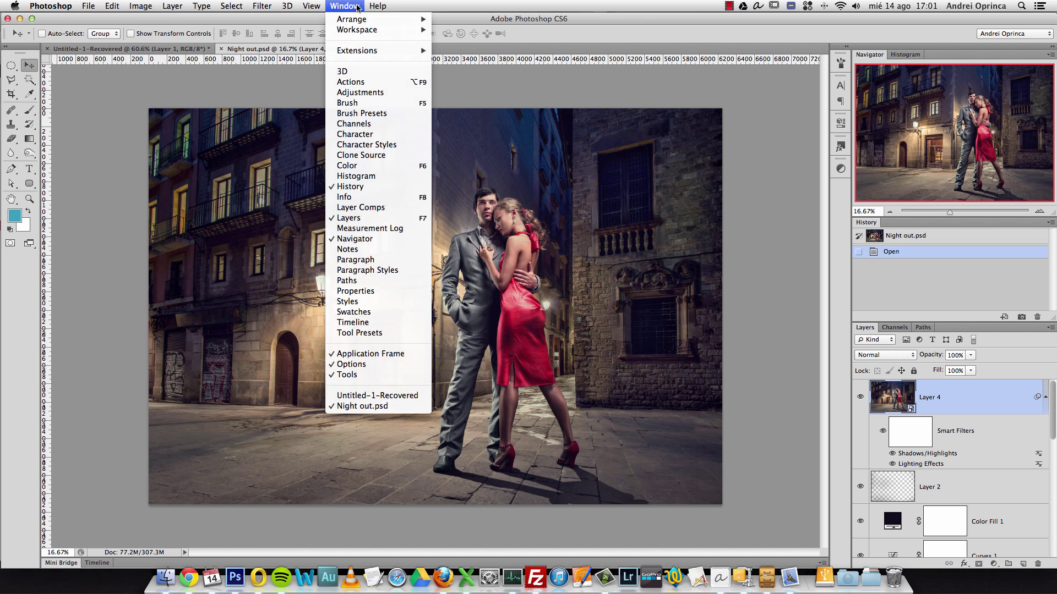
pyautogui.click(979, 223)
pyautogui.moveTo(989, 224); pyautogui.dragTo(927, 309)
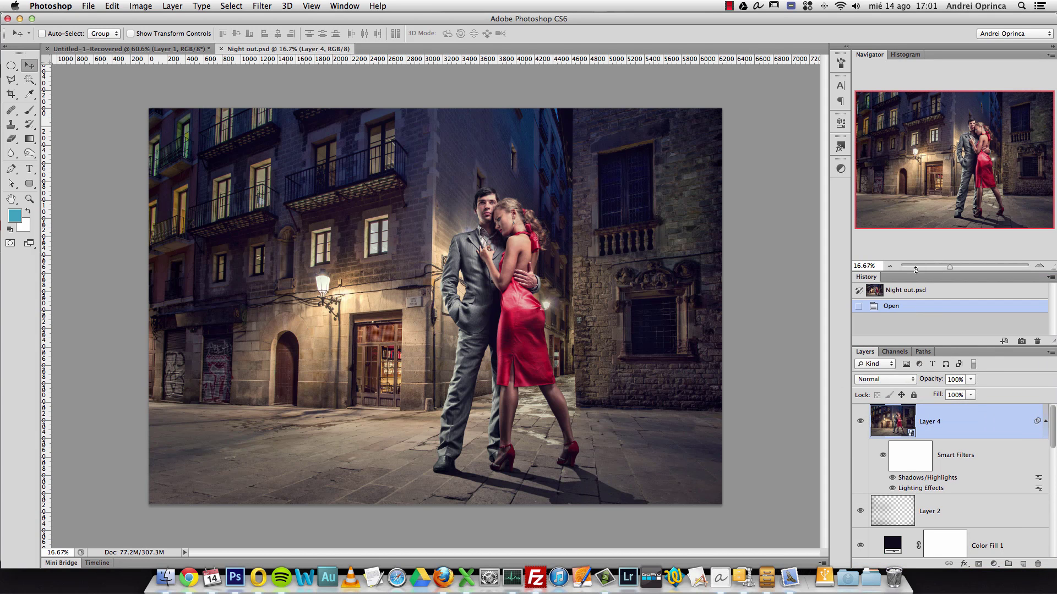
pyautogui.moveTo(904, 272); pyautogui.dragTo(904, 187)
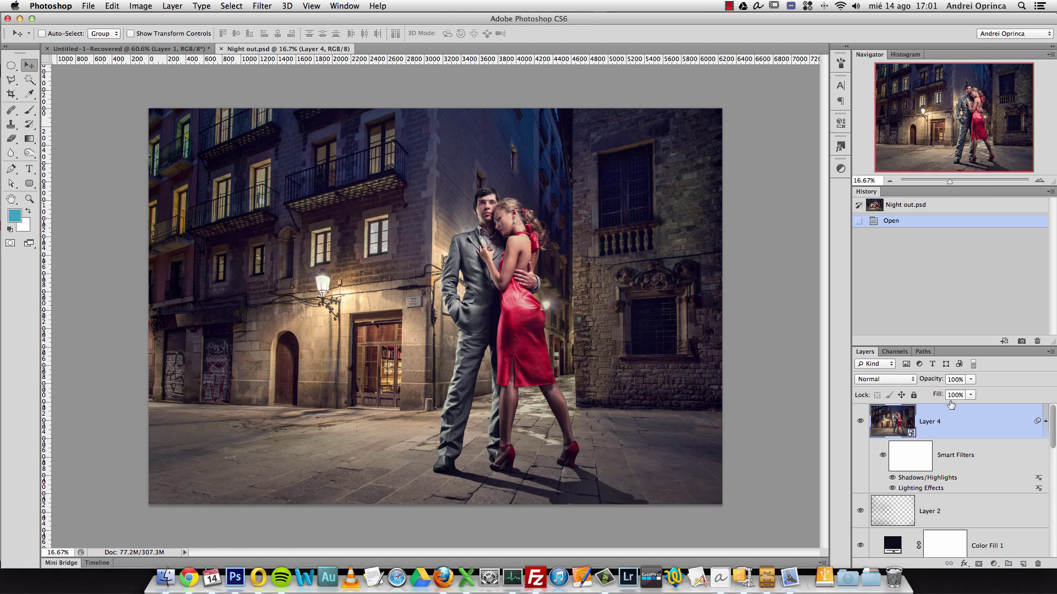
pyautogui.scroll(-10, 988, 443)
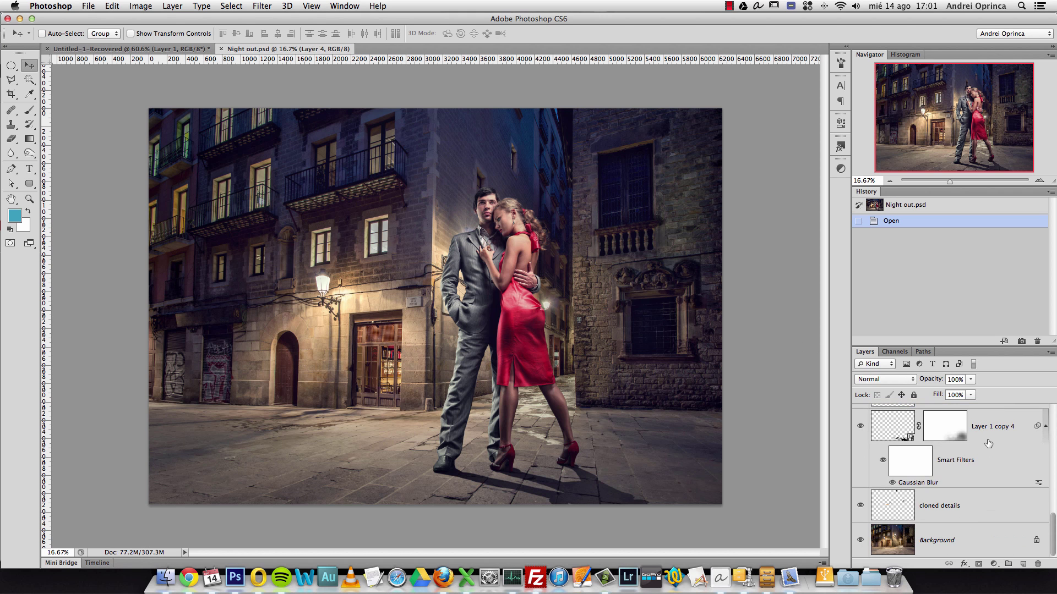
pyautogui.scroll(10, 989, 443)
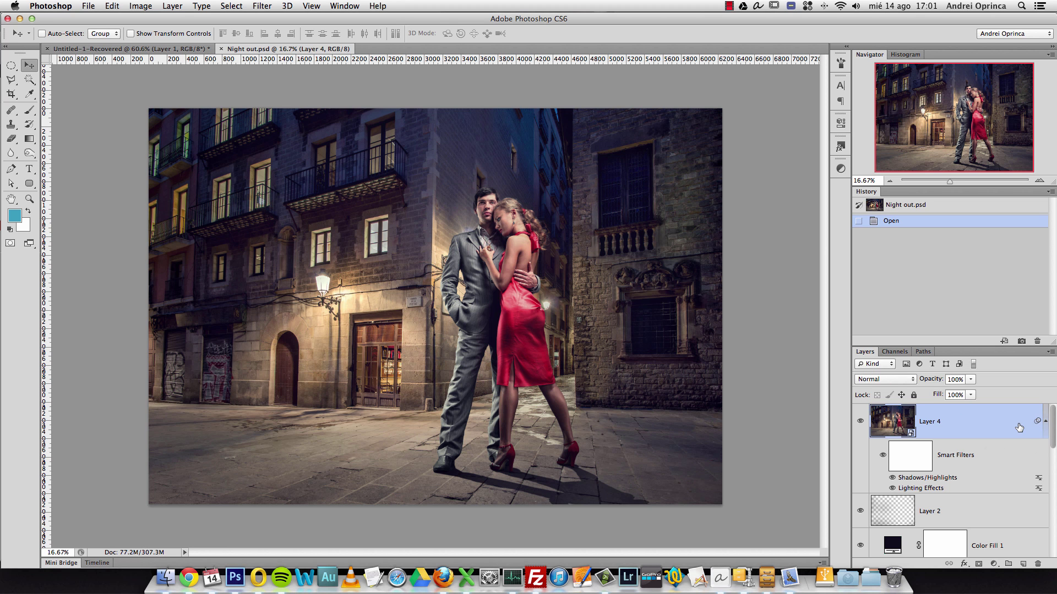
# Add a Color Balance layer with midtones -41, -13, +26, then toggle its visibility to compare
pyautogui.click(994, 564)
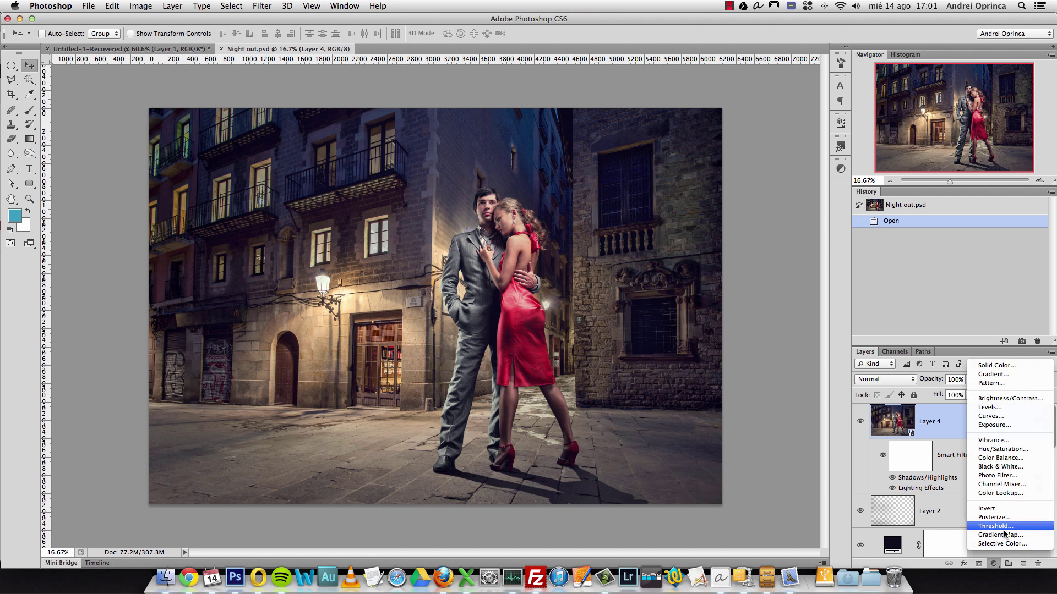
pyautogui.click(1004, 457)
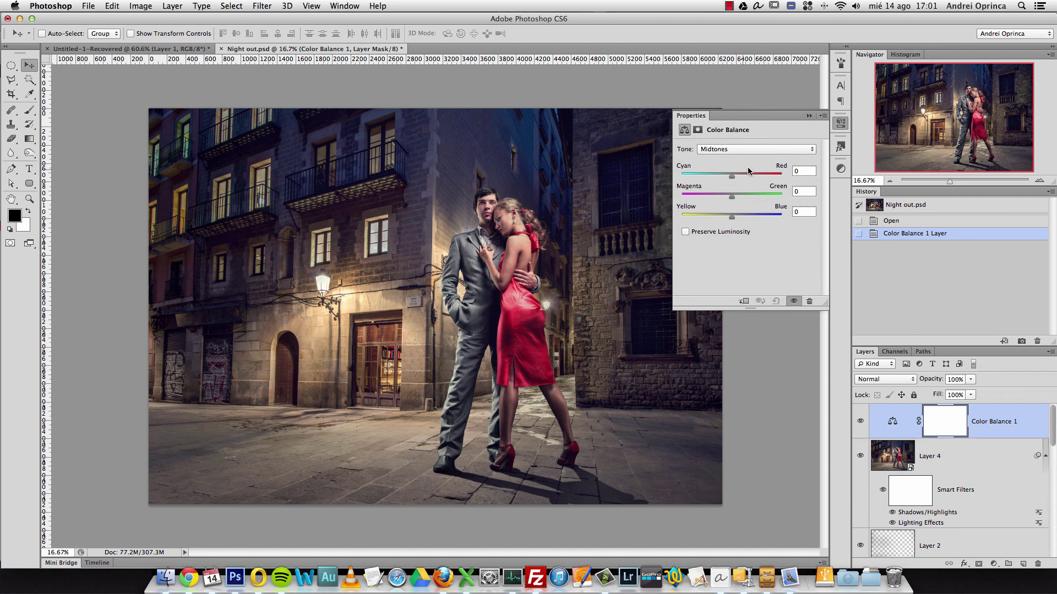
pyautogui.moveTo(732, 175); pyautogui.dragTo(711, 175)
pyautogui.moveTo(740, 217); pyautogui.dragTo(723, 201)
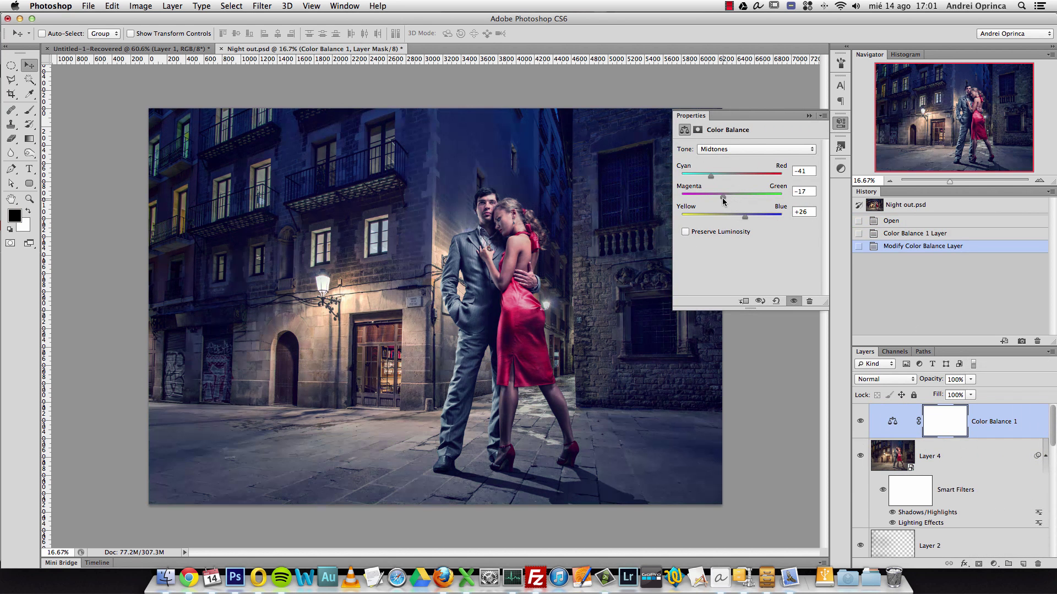
pyautogui.click(809, 119)
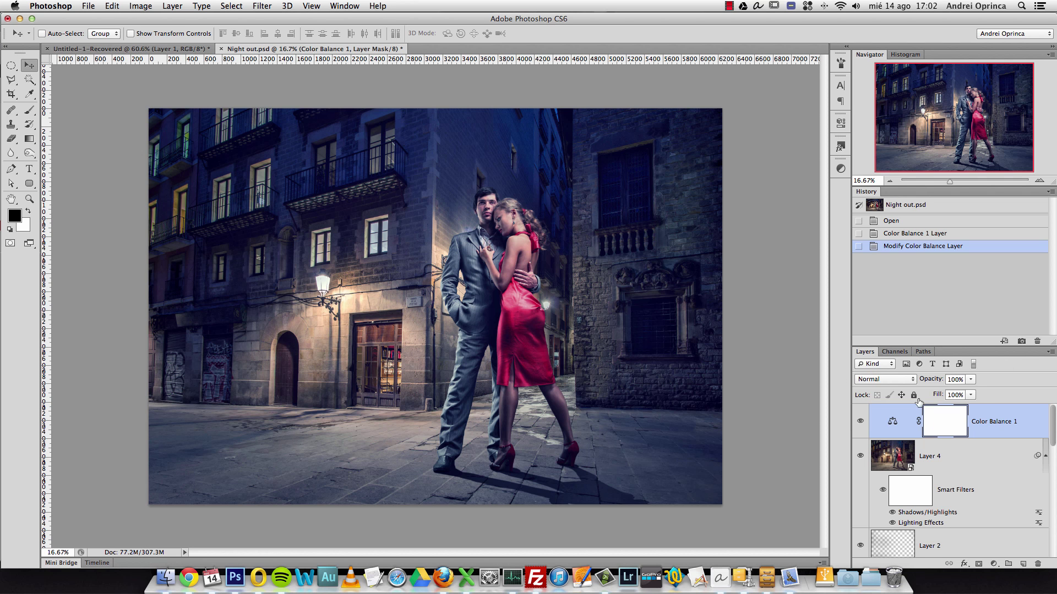
pyautogui.click(860, 421)
pyautogui.click(860, 421)
# Take Snapshot 1 of the blue look, then warm the Color Balance midtones toward red and yellow
pyautogui.click(1021, 343)
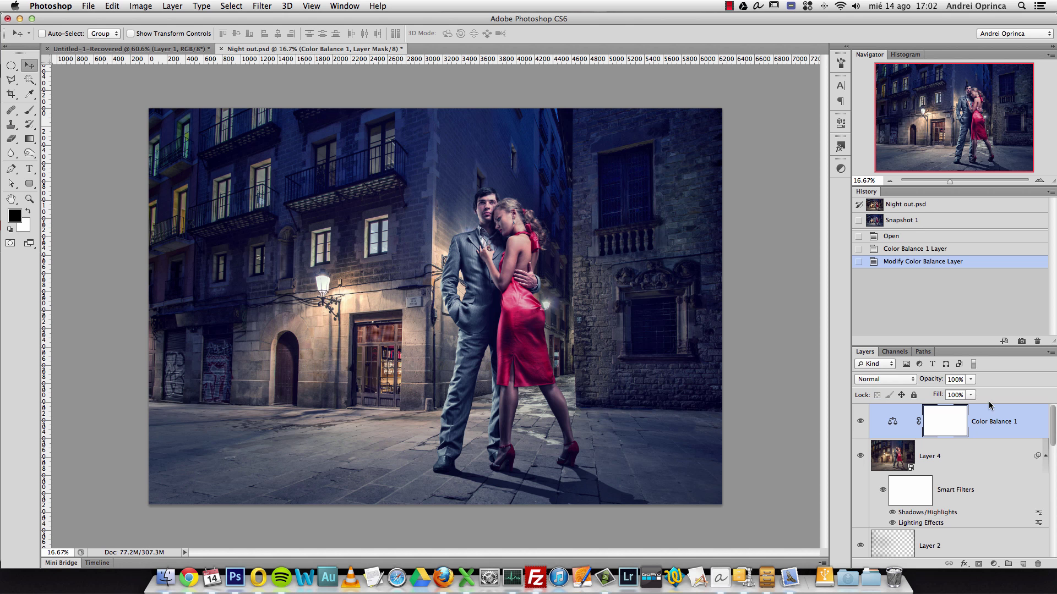
pyautogui.doubleClick(893, 422)
pyautogui.moveTo(745, 217); pyautogui.dragTo(720, 216)
pyautogui.moveTo(710, 175); pyautogui.dragTo(708, 219)
# Set the Color Balance shadows to +7/-39/-45 and save the warm look as Snapshot 2
pyautogui.click(715, 150)
pyautogui.click(718, 140)
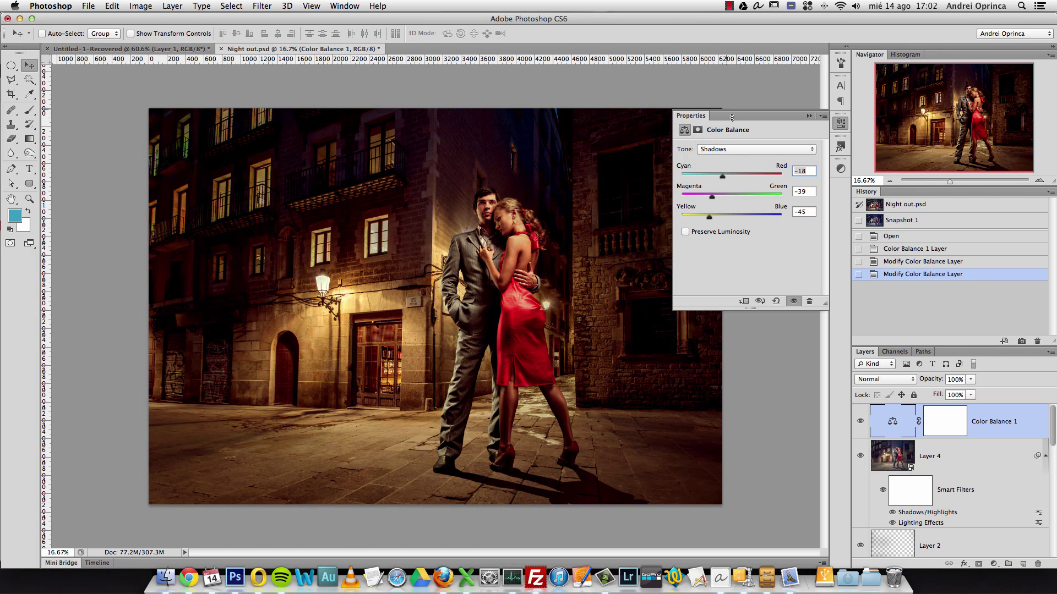
pyautogui.moveTo(722, 171); pyautogui.dragTo(735, 175)
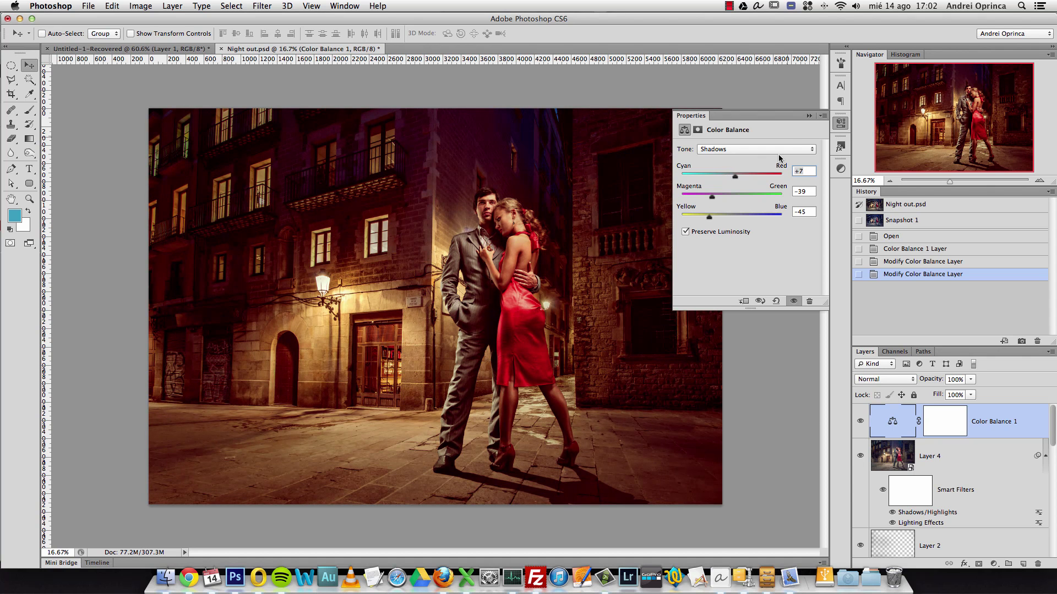
pyautogui.click(809, 116)
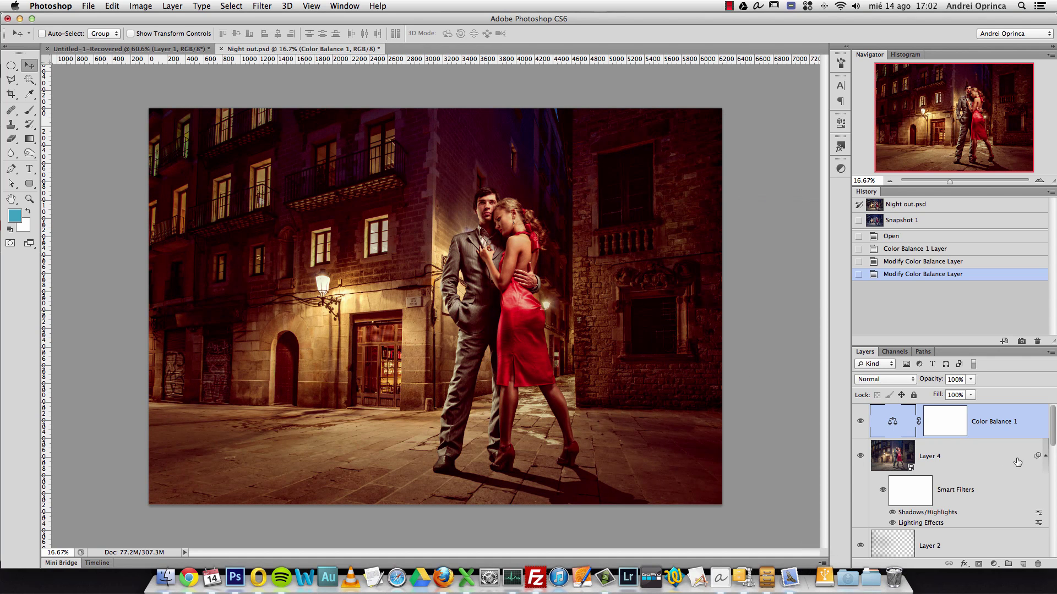
pyautogui.click(1021, 341)
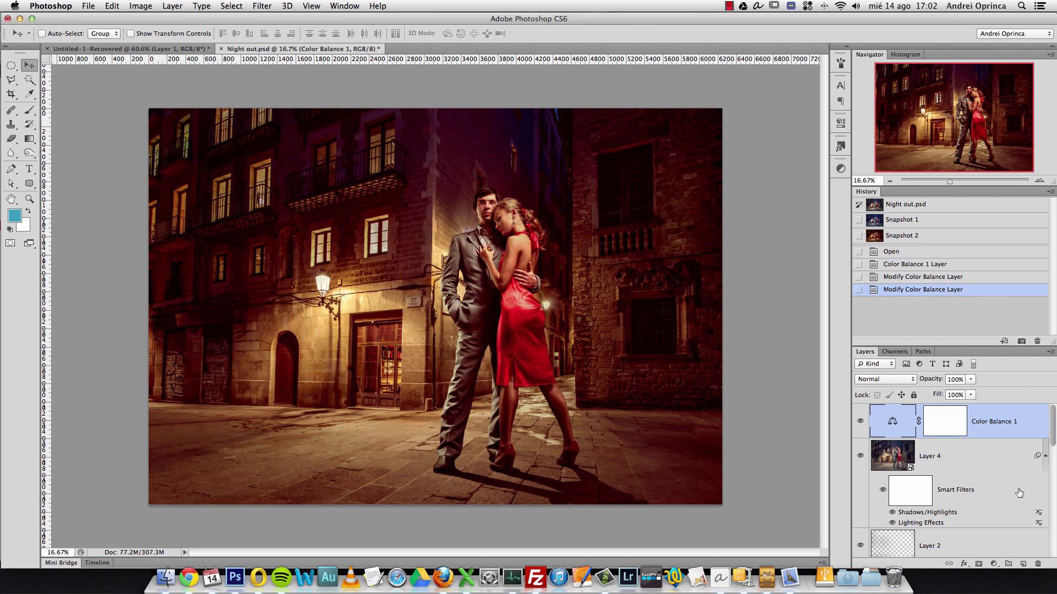
# Hide Color Balance 1 and flip between Snapshot 1, Snapshot 2 and the original, ending on Snapshot 1
pyautogui.click(859, 421)
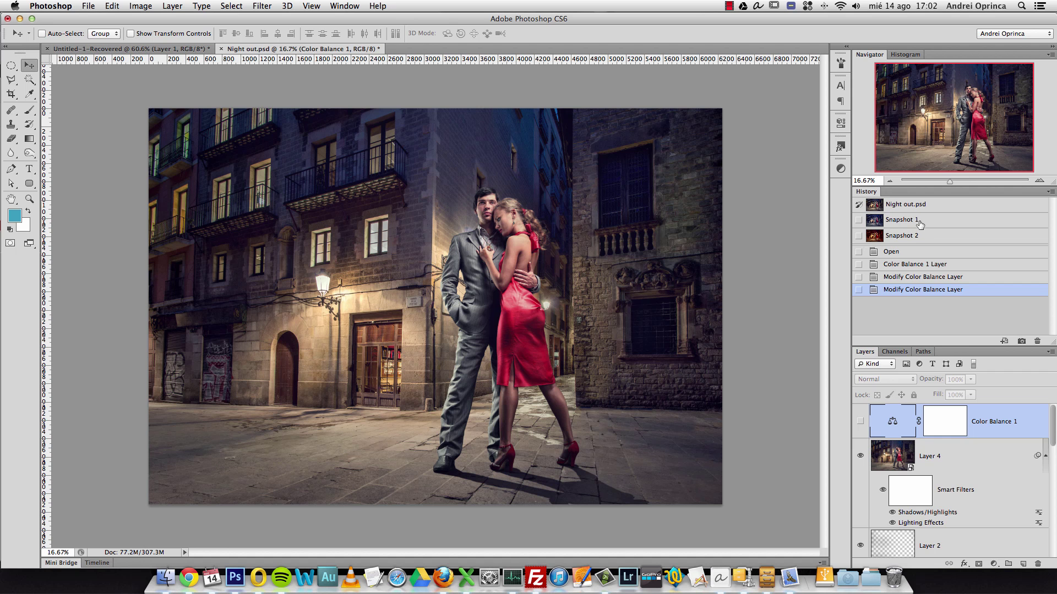
pyautogui.click(858, 220)
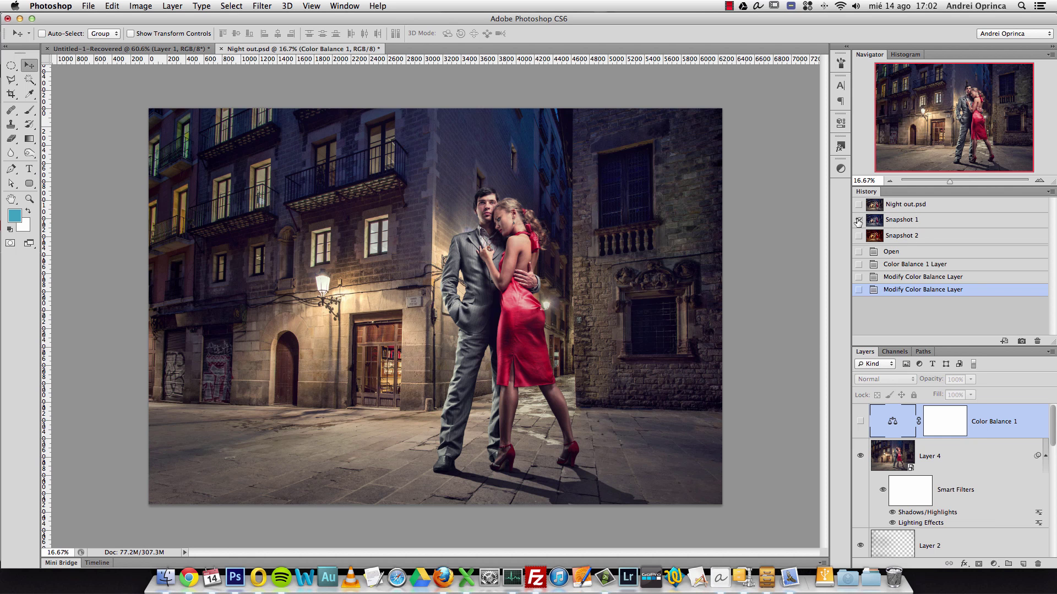
pyautogui.click(908, 237)
pyautogui.click(903, 221)
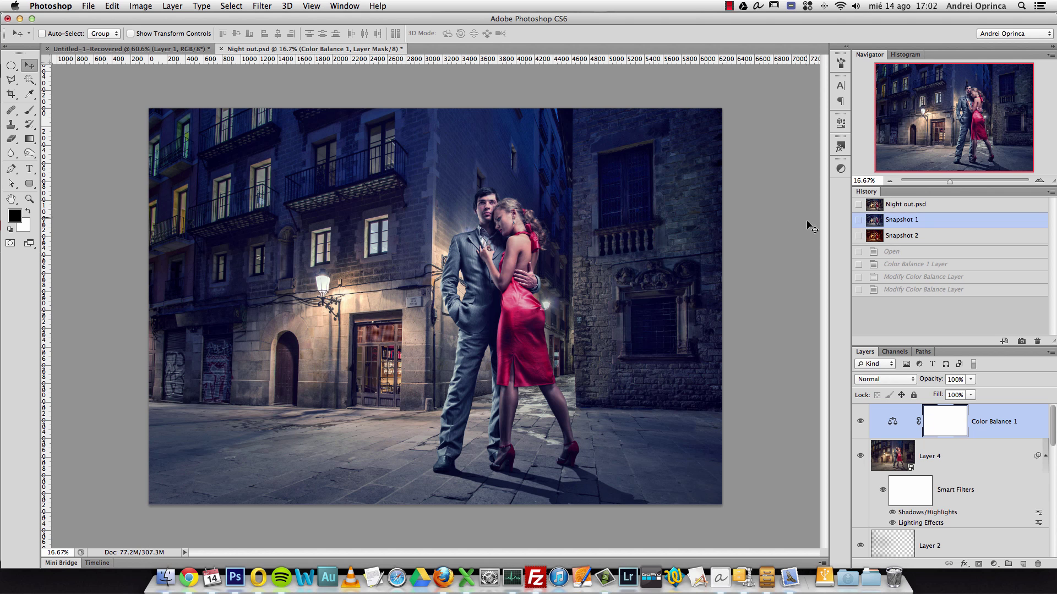
pyautogui.click(909, 235)
pyautogui.click(908, 223)
pyautogui.click(908, 237)
pyautogui.click(908, 220)
pyautogui.click(909, 235)
pyautogui.click(908, 220)
pyautogui.click(909, 235)
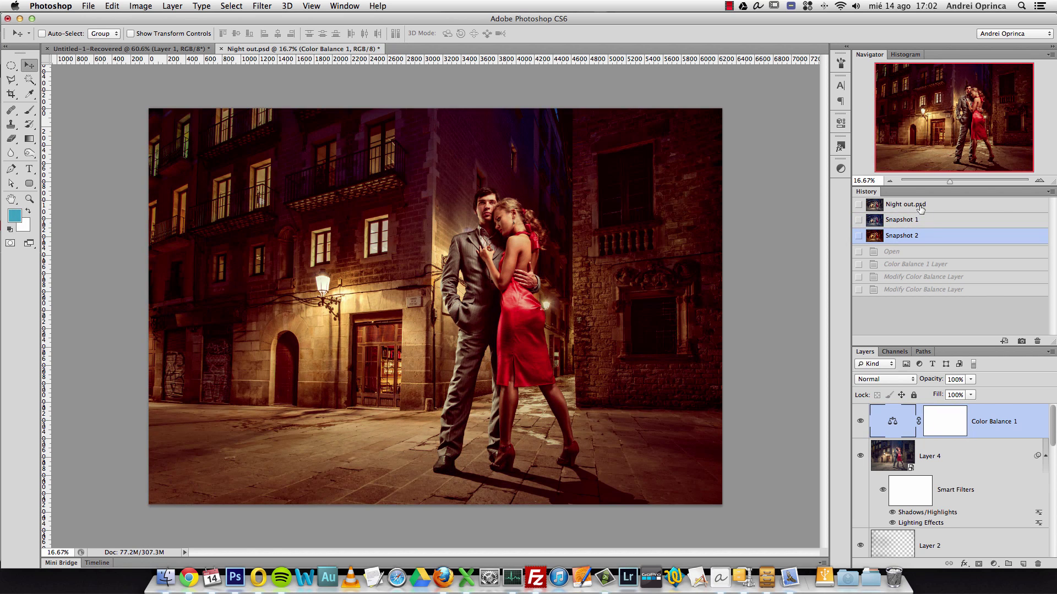
pyautogui.click(917, 207)
pyautogui.click(909, 235)
pyautogui.click(911, 220)
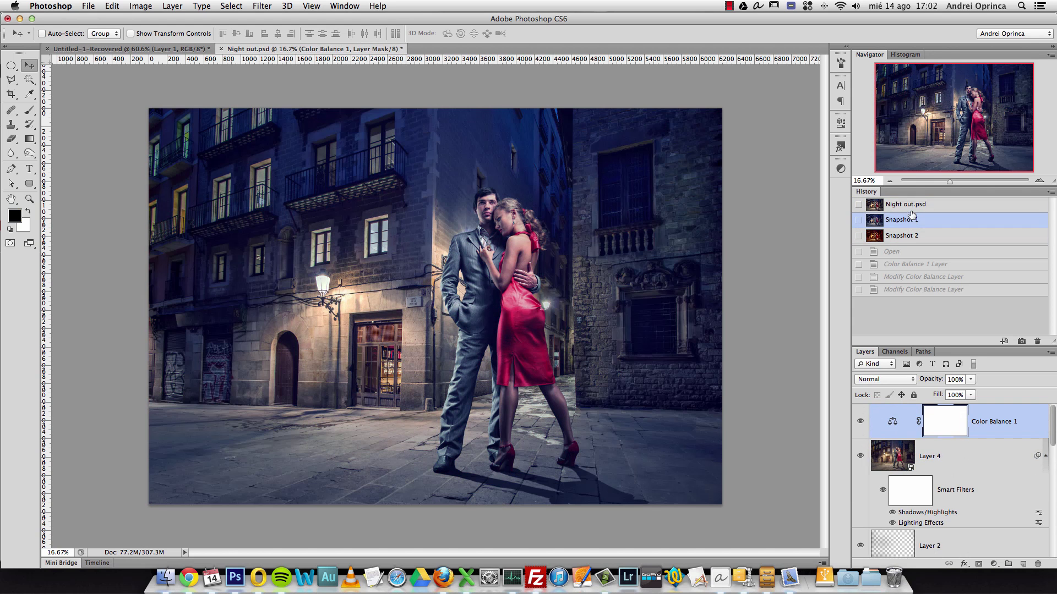
pyautogui.click(935, 235)
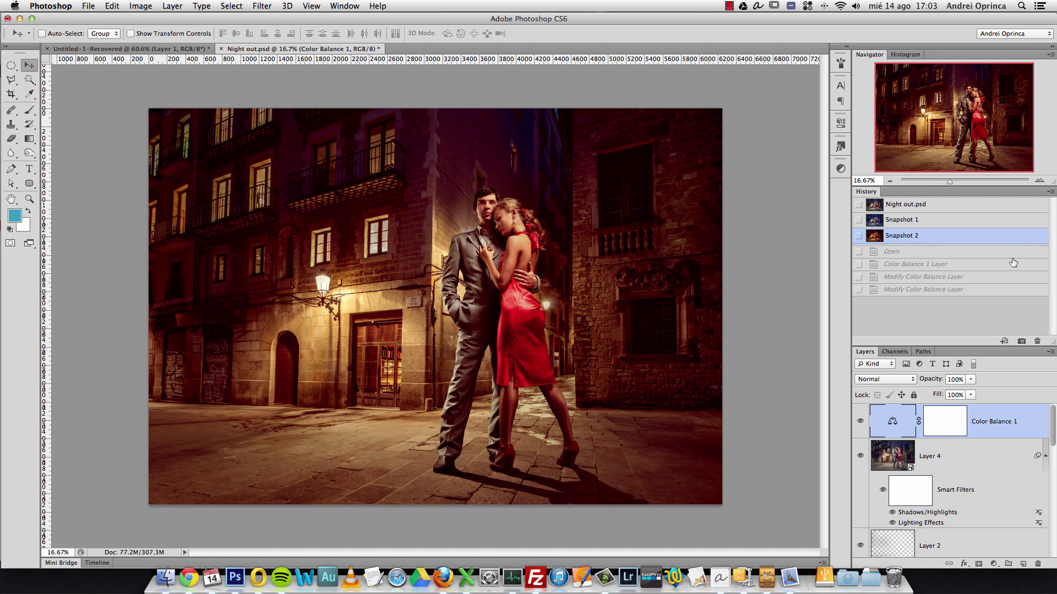
pyautogui.click(1010, 222)
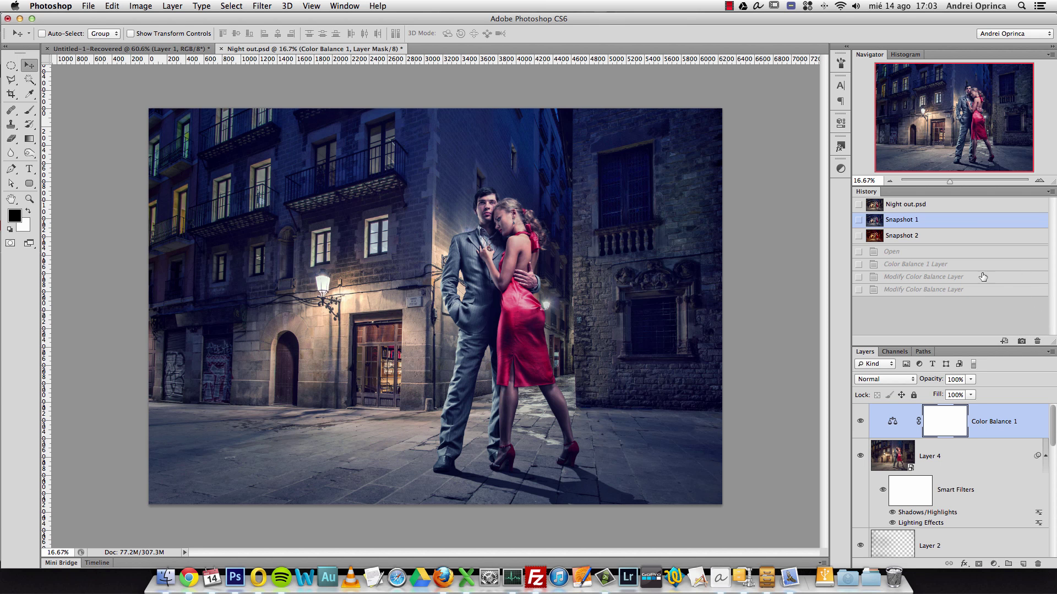
# Delete both Snapshot 1 and Snapshot 2 from the History panel
pyautogui.click(910, 292)
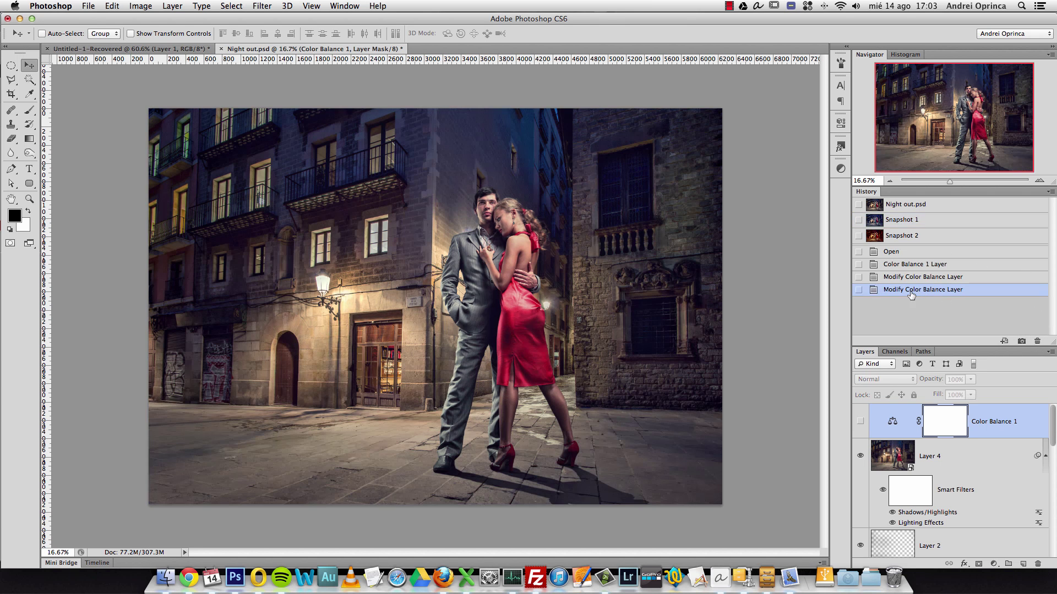
pyautogui.click(942, 220)
pyautogui.click(1038, 342)
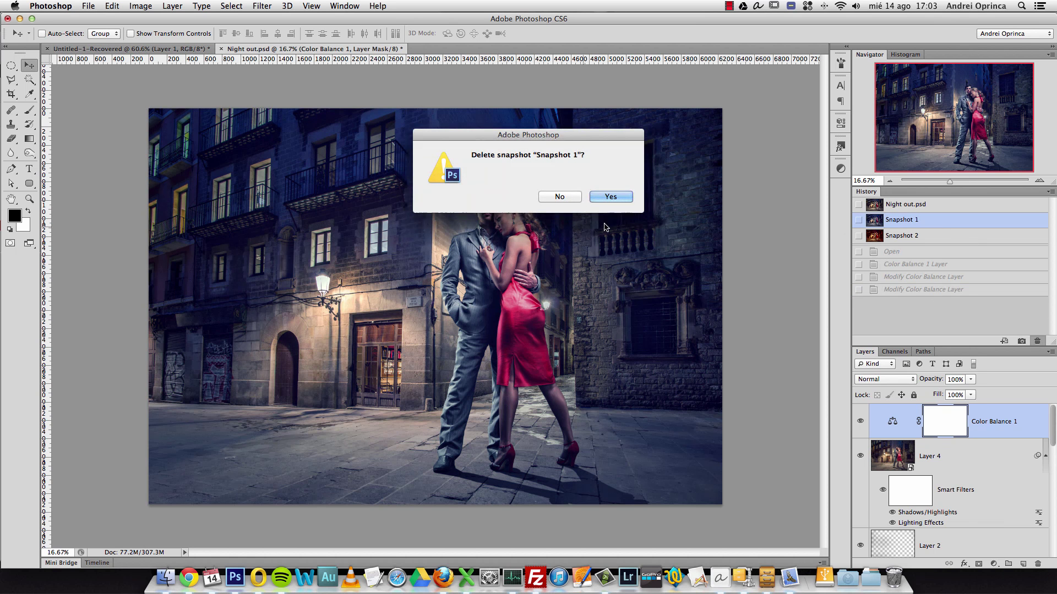
pyautogui.click(608, 199)
pyautogui.click(936, 222)
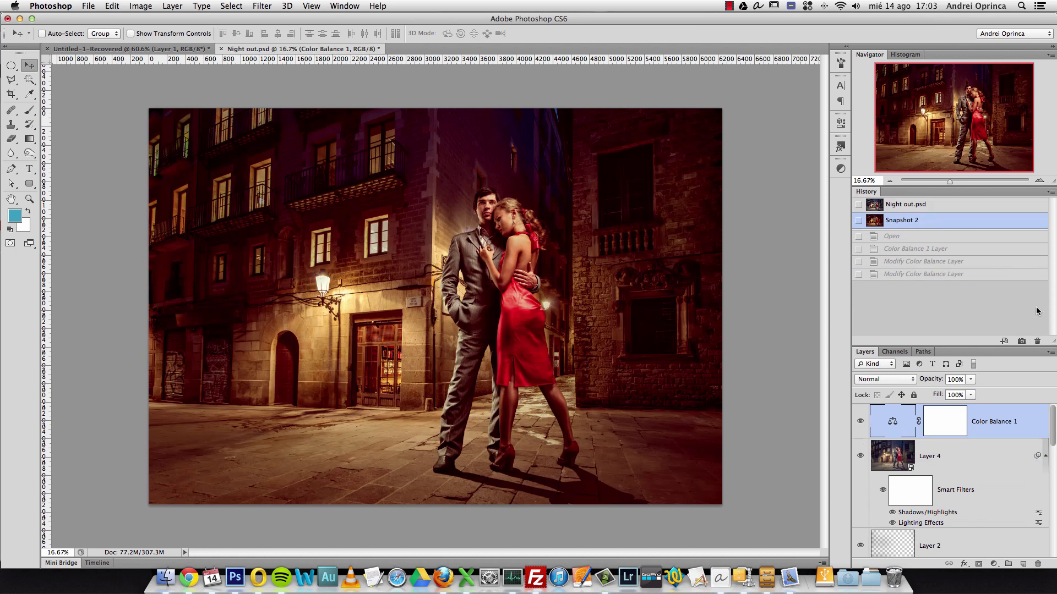
pyautogui.click(1037, 342)
pyautogui.click(609, 197)
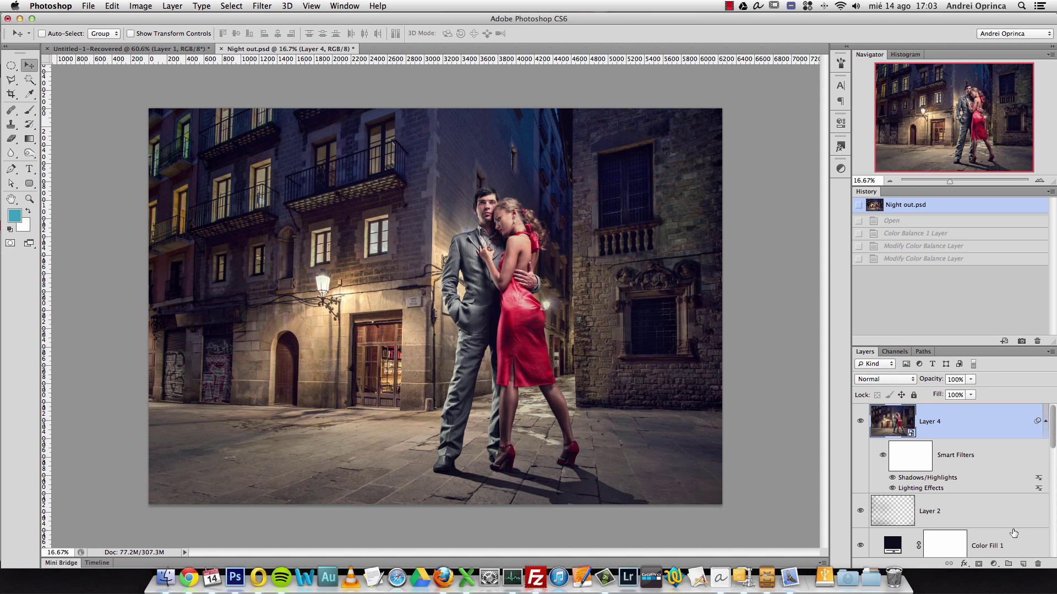
# Add a Curves layer, raising the Blue channel's black point and bending its midpoint
pyautogui.click(994, 566)
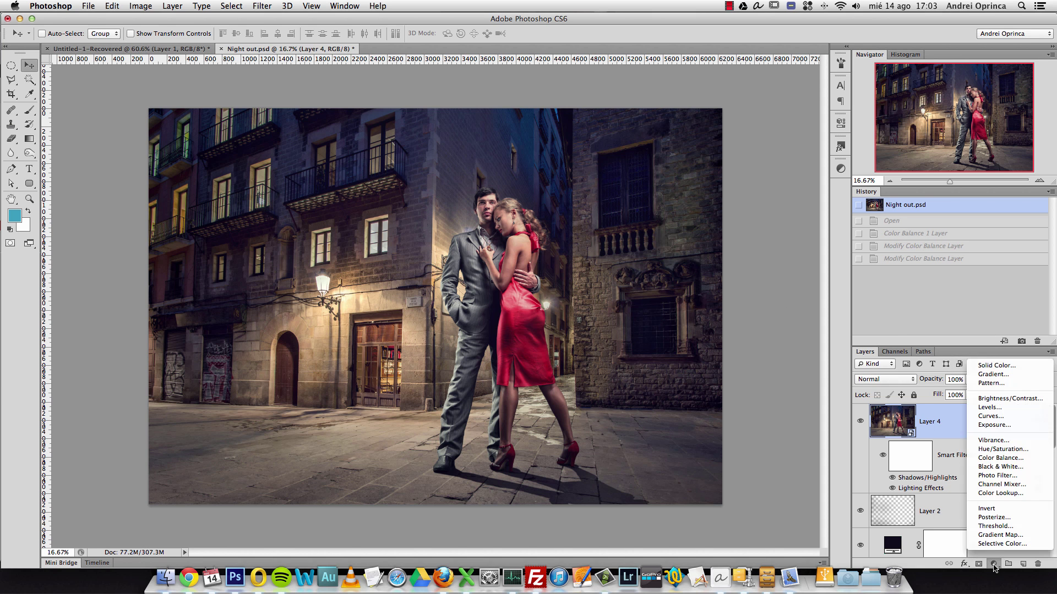
pyautogui.click(991, 424)
pyautogui.click(715, 164)
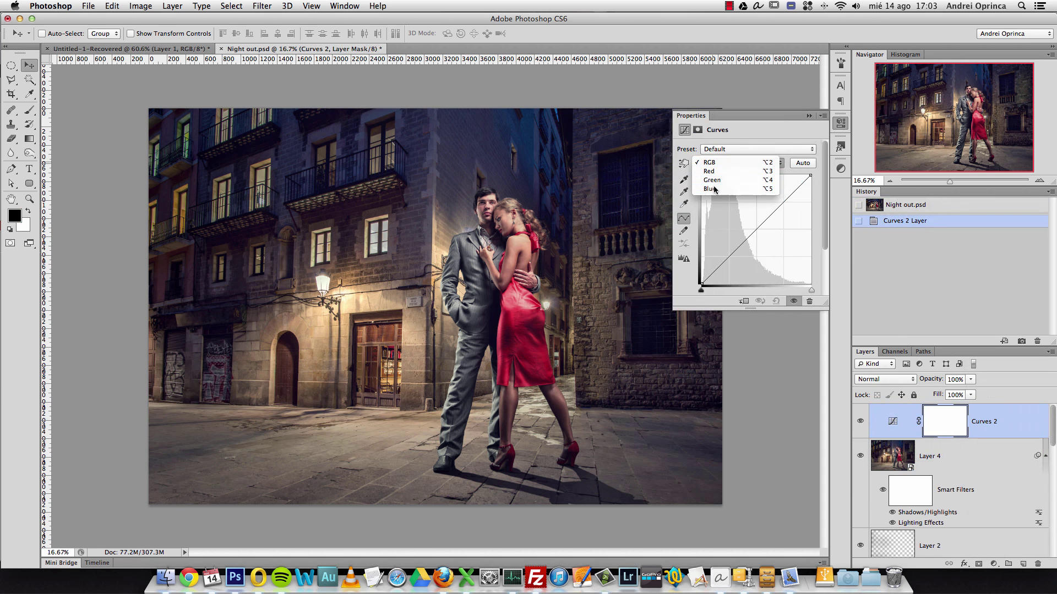
pyautogui.click(715, 191)
pyautogui.moveTo(702, 285); pyautogui.dragTo(701, 269)
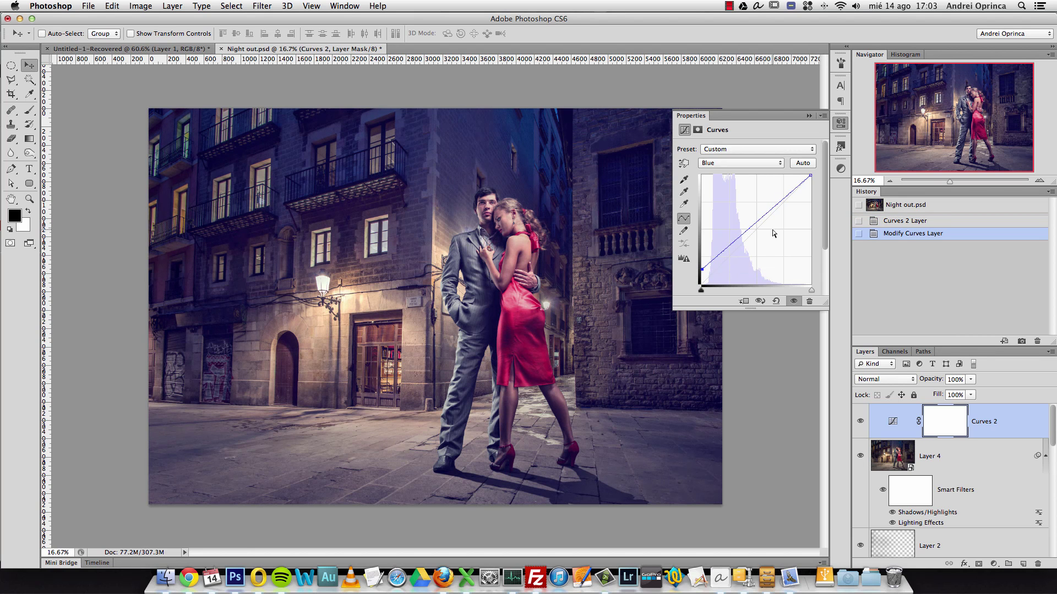
pyautogui.moveTo(746, 231); pyautogui.dragTo(742, 237)
# Lift the Red curve's black point, pull its midpoint down, then toggle Curves 2 to compare
pyautogui.click(751, 163)
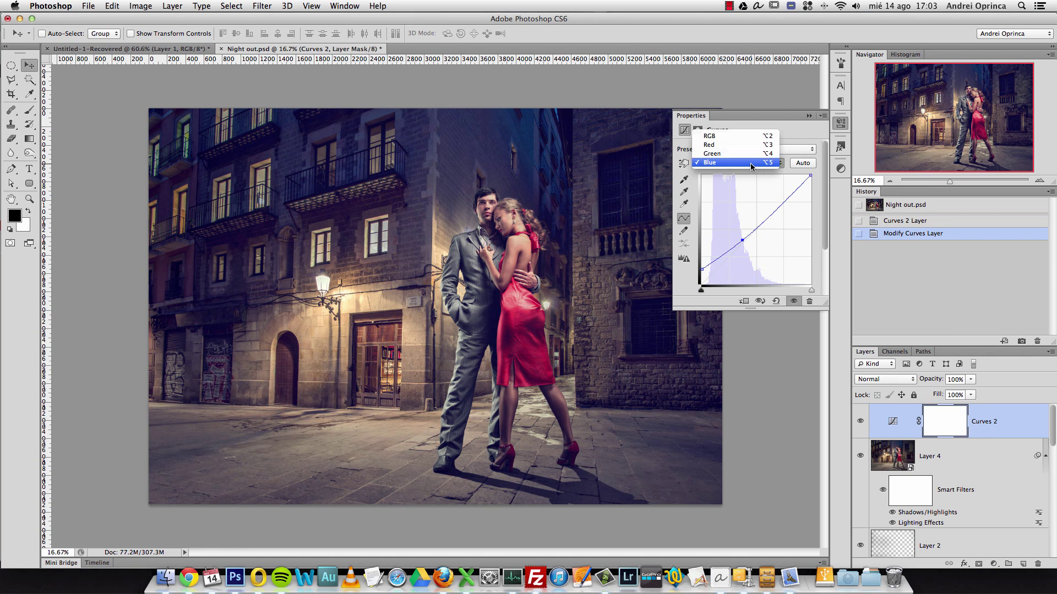
pyautogui.click(726, 145)
pyautogui.moveTo(702, 285); pyautogui.dragTo(703, 275)
pyautogui.moveTo(758, 223); pyautogui.dragTo(731, 255)
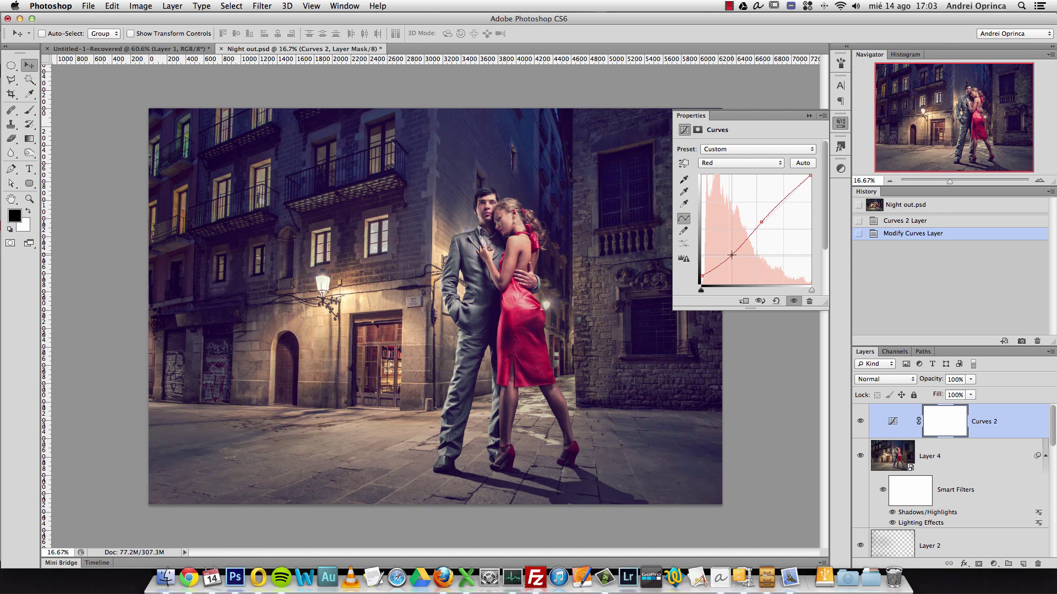
pyautogui.click(809, 116)
pyautogui.click(860, 421)
pyautogui.click(860, 421)
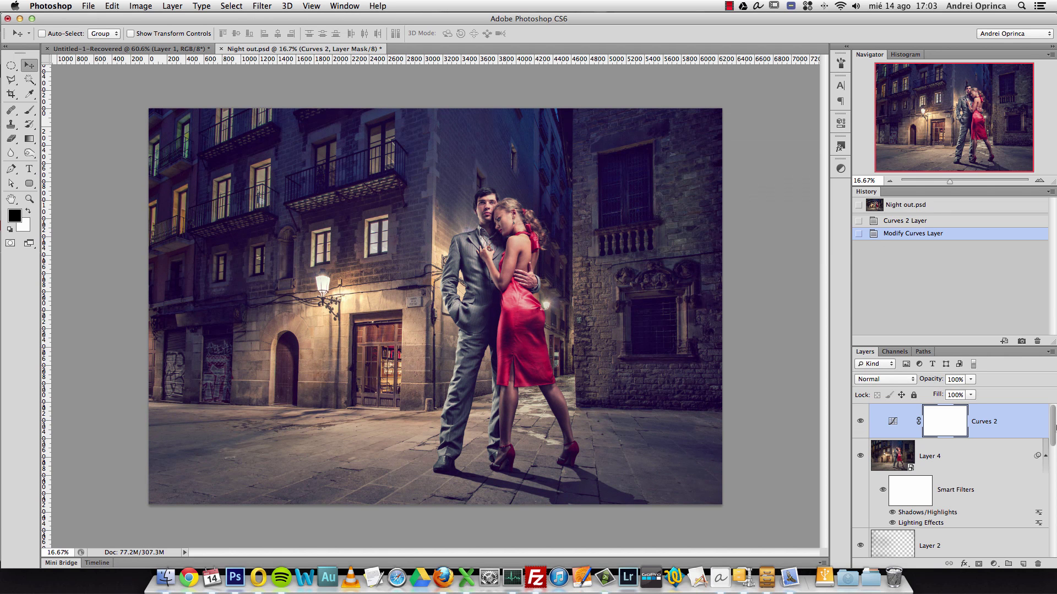
# Create a Modify Curves Layer document from the current state and compare it with Night out.psd
pyautogui.click(1004, 341)
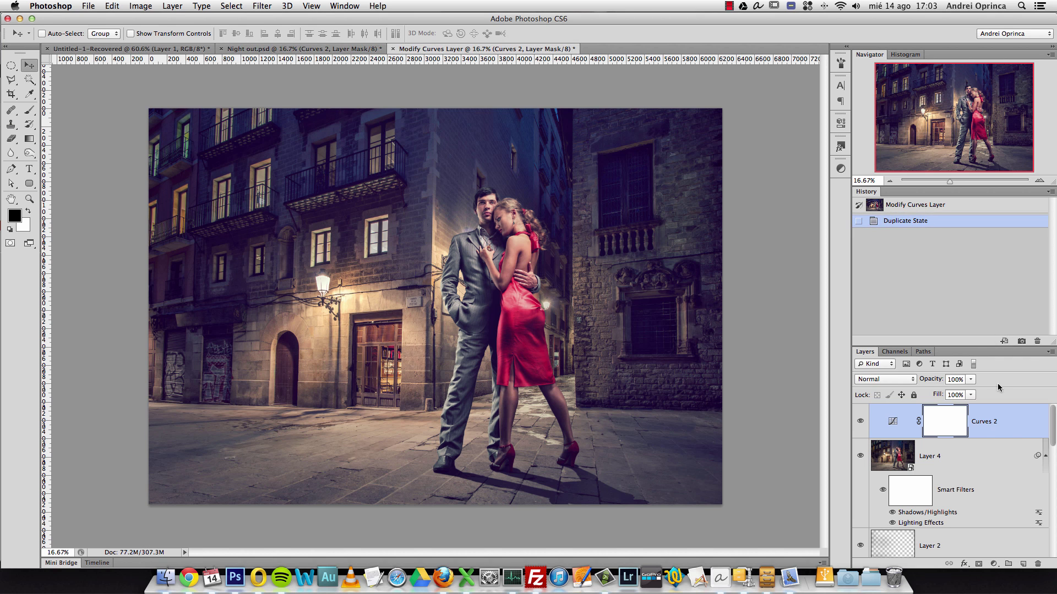
pyautogui.click(337, 50)
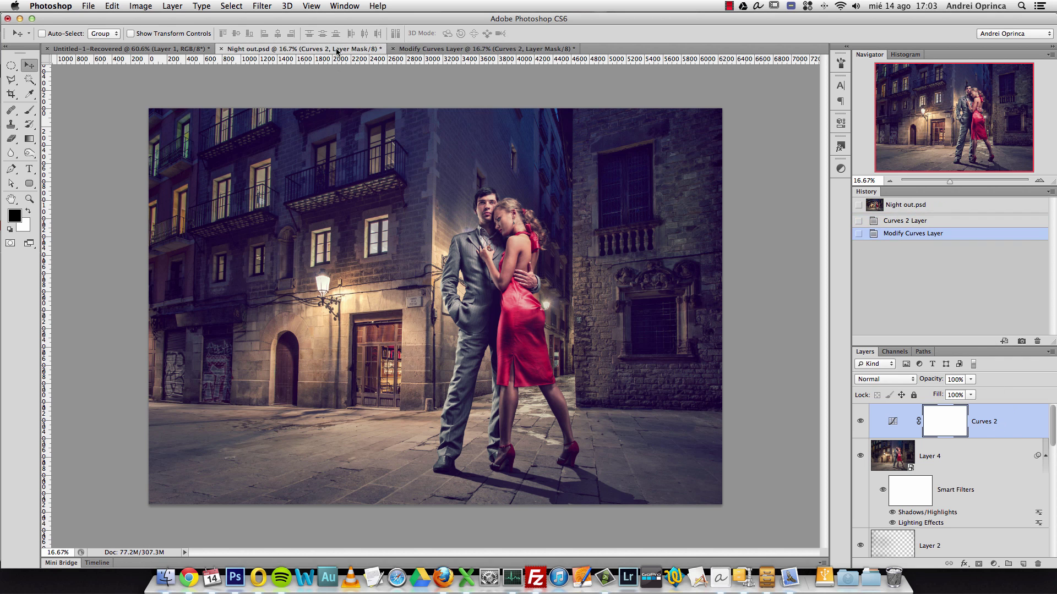
pyautogui.click(408, 50)
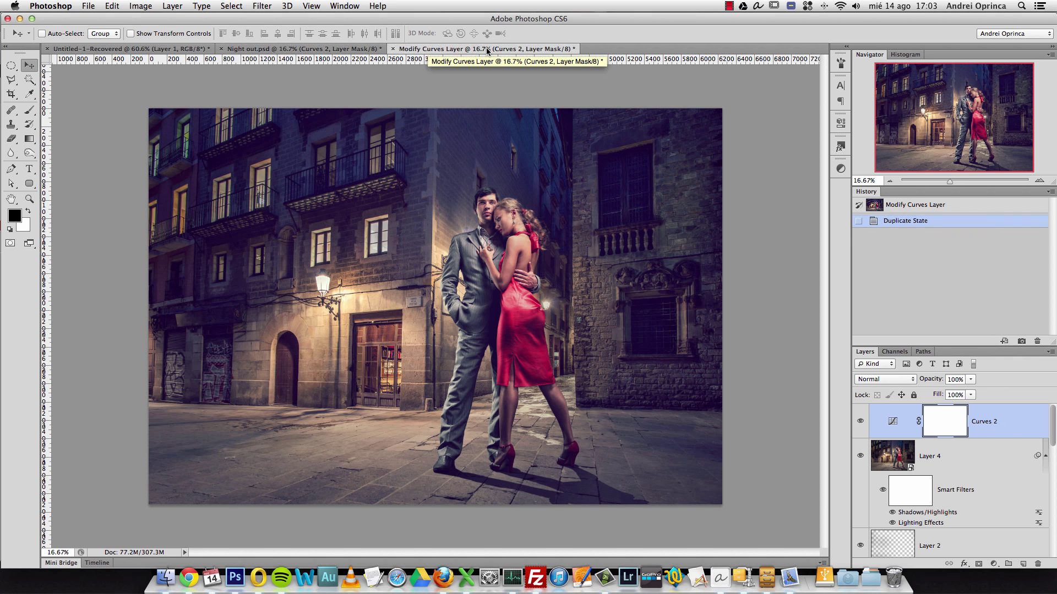
pyautogui.hotkey('ctrl', 'shift', 'Tab')
pyautogui.click(420, 51)
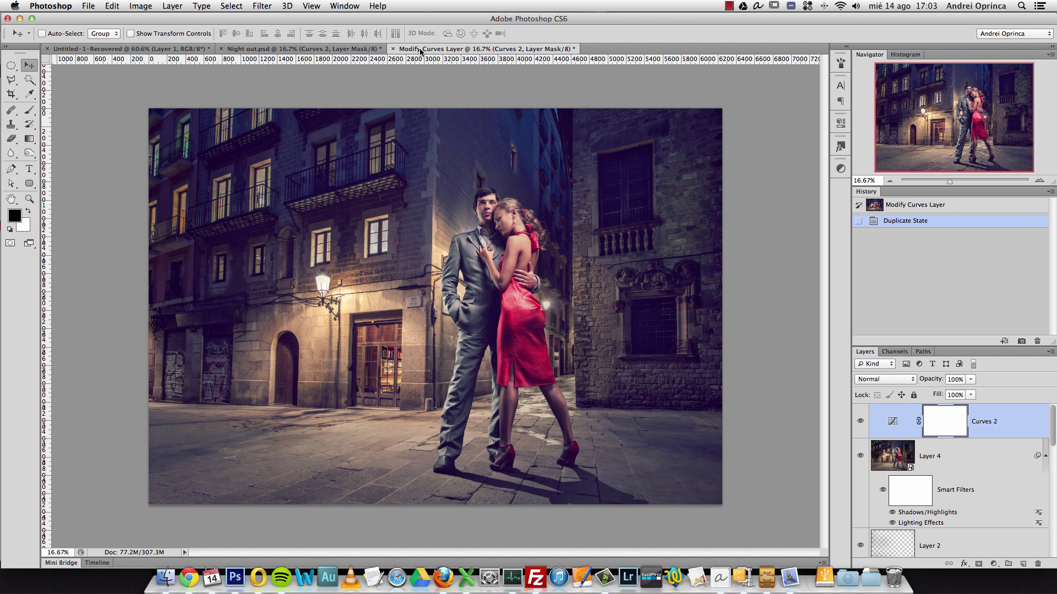
pyautogui.hotkey('ctrl', 'shift', 'Tab')
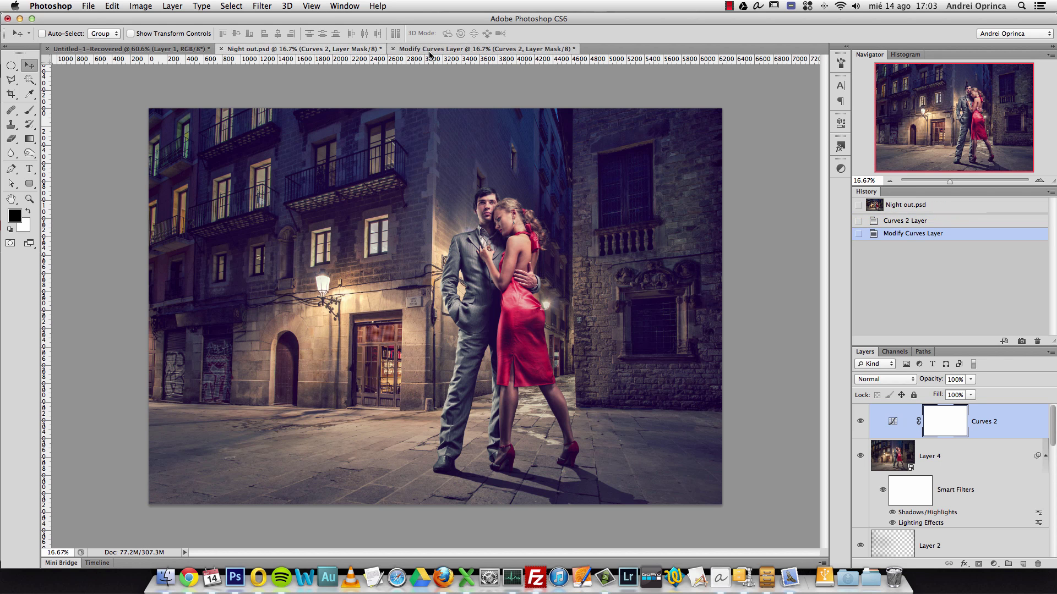
pyautogui.click(431, 54)
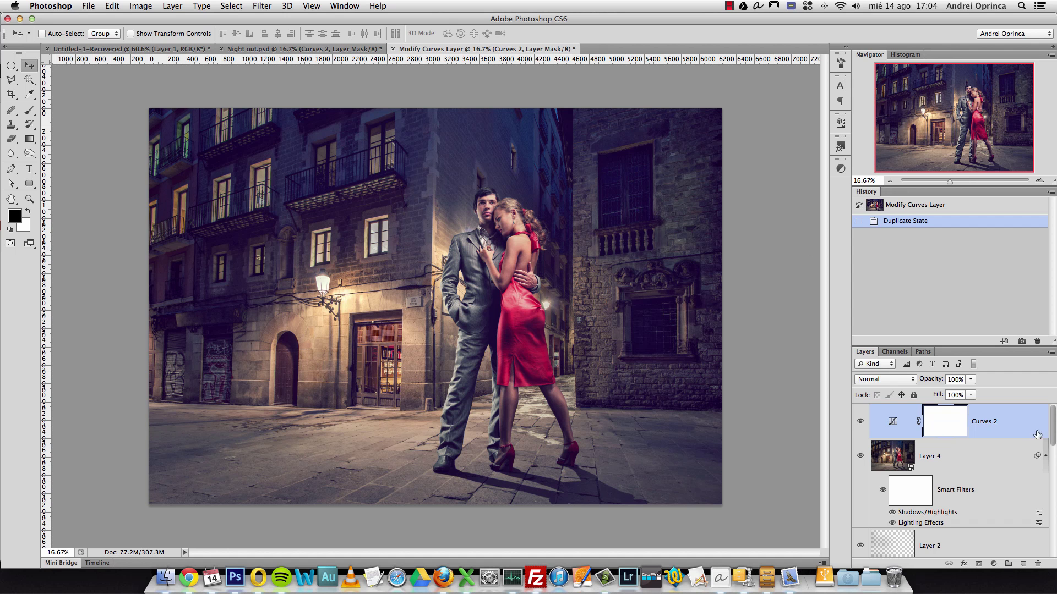
# Delete Curves 2 in the copy, compare with Night out.psd, then create more documents from states
pyautogui.moveTo(1040, 424); pyautogui.dragTo(1041, 555)
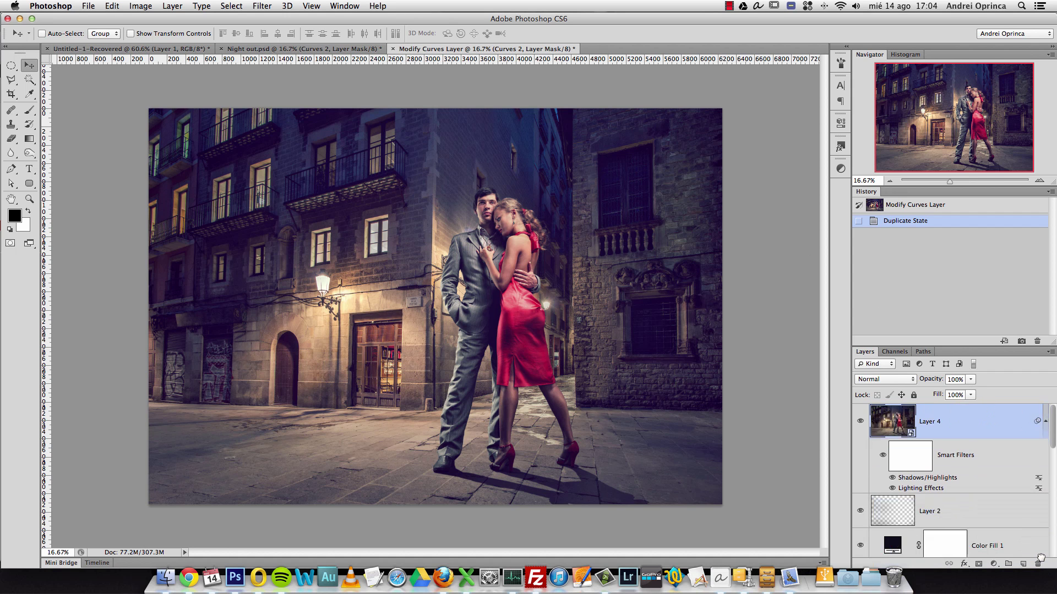
pyautogui.click(330, 49)
pyautogui.click(433, 50)
pyautogui.click(331, 49)
pyautogui.click(422, 50)
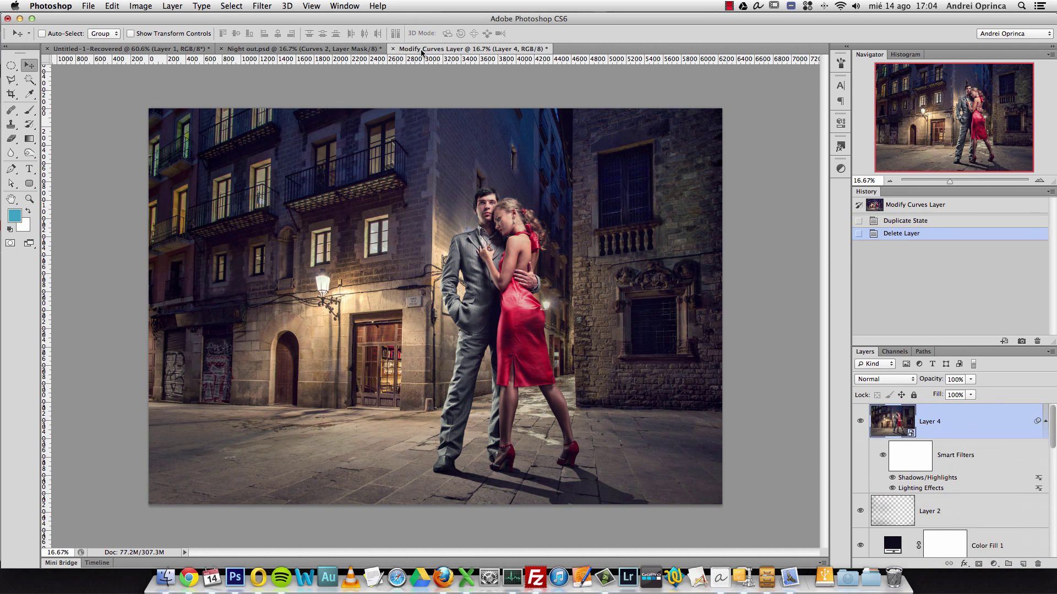
pyautogui.click(367, 50)
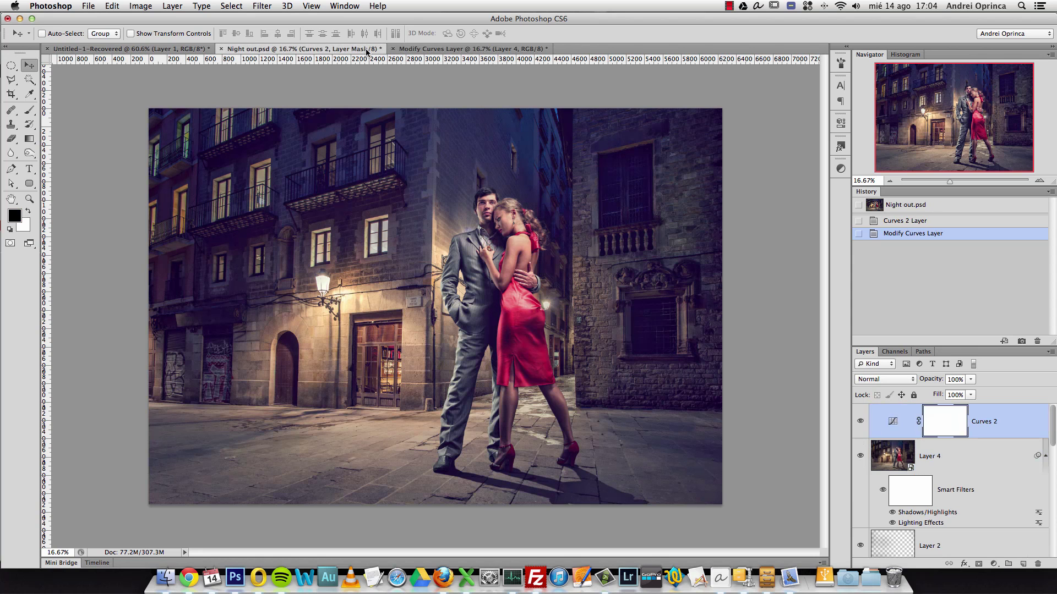
pyautogui.click(487, 52)
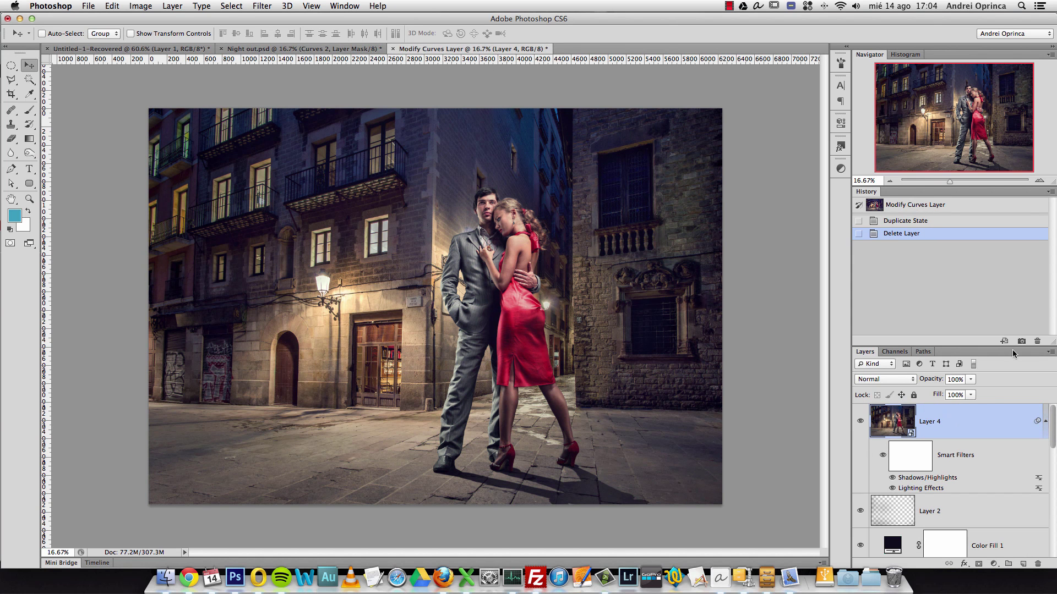
pyautogui.click(308, 50)
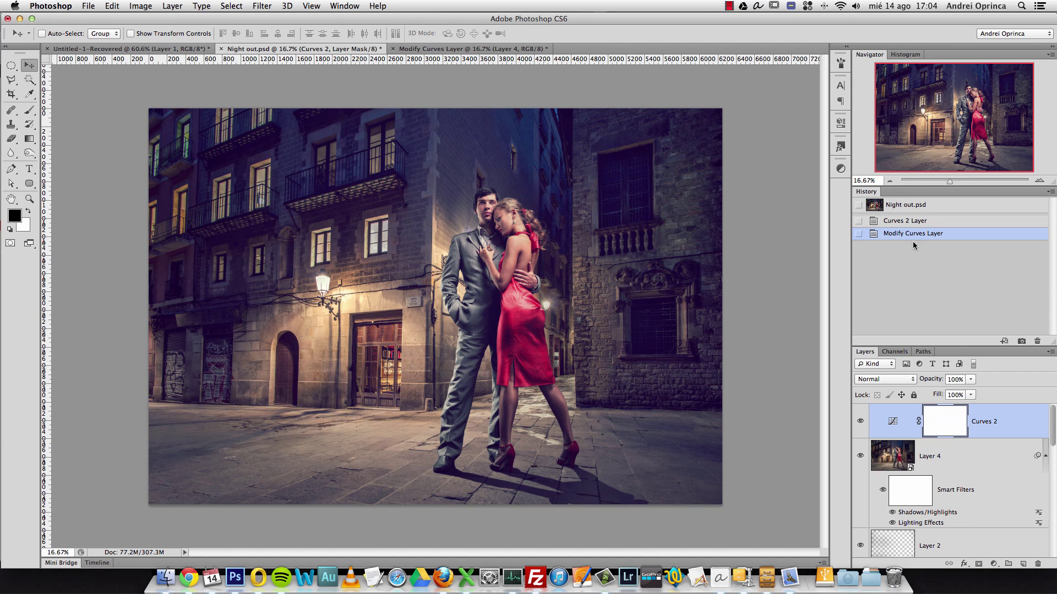
pyautogui.click(514, 50)
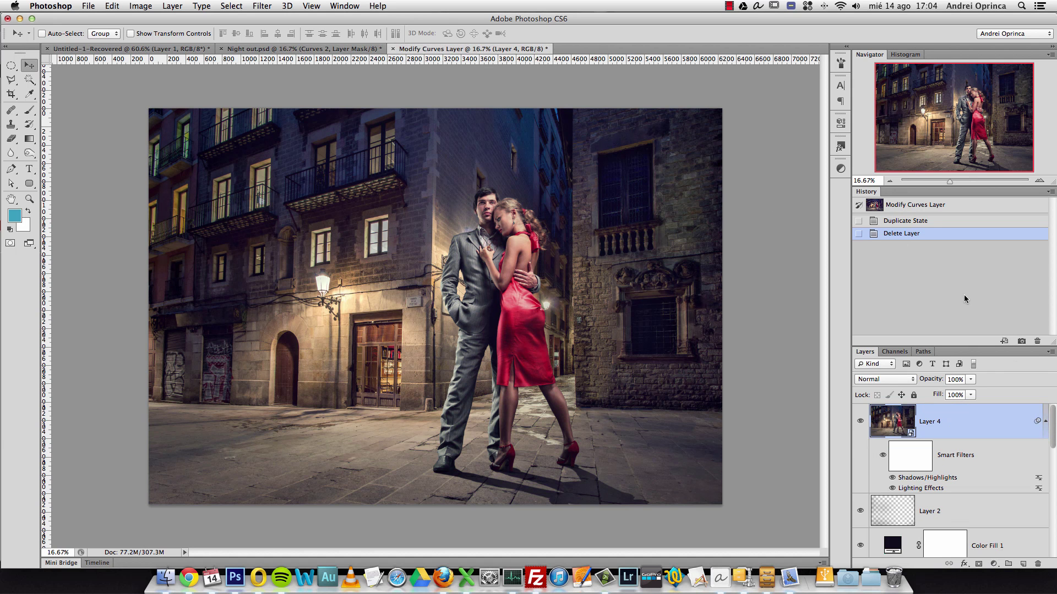
pyautogui.click(1003, 341)
pyautogui.click(1004, 341)
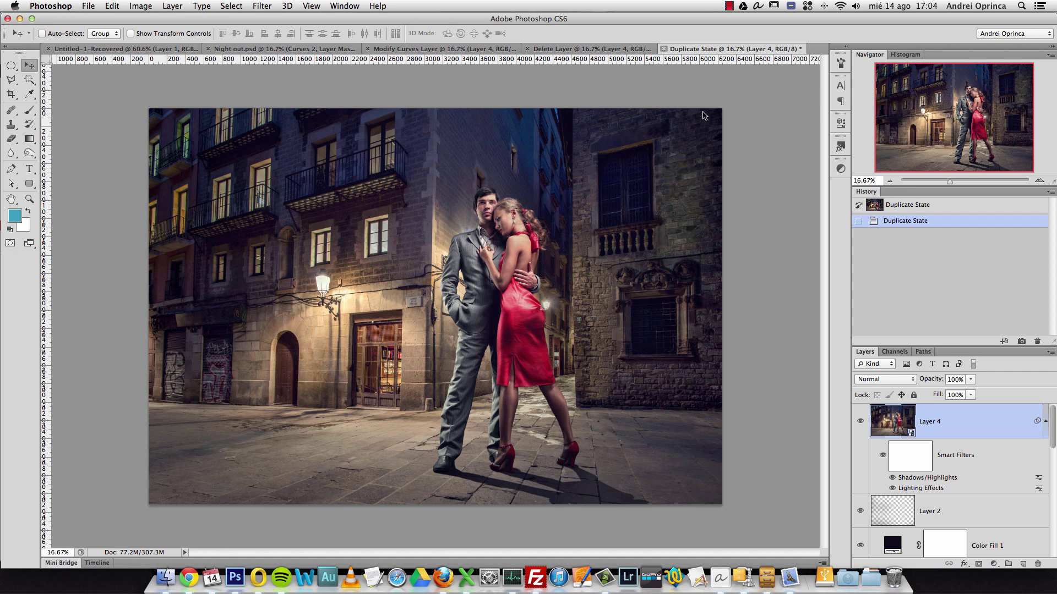
# Close the Duplicate State, Delete Layer and Modify Curves Layer copies without saving
pyautogui.press('super+w')
pyautogui.click(490, 199)
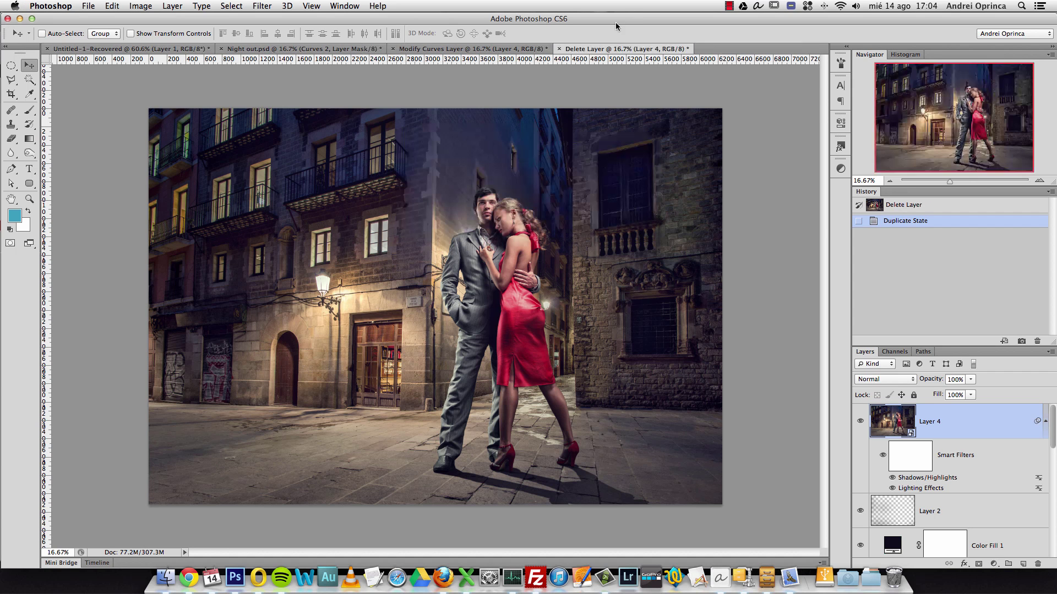
pyautogui.press('super+w')
pyautogui.click(491, 197)
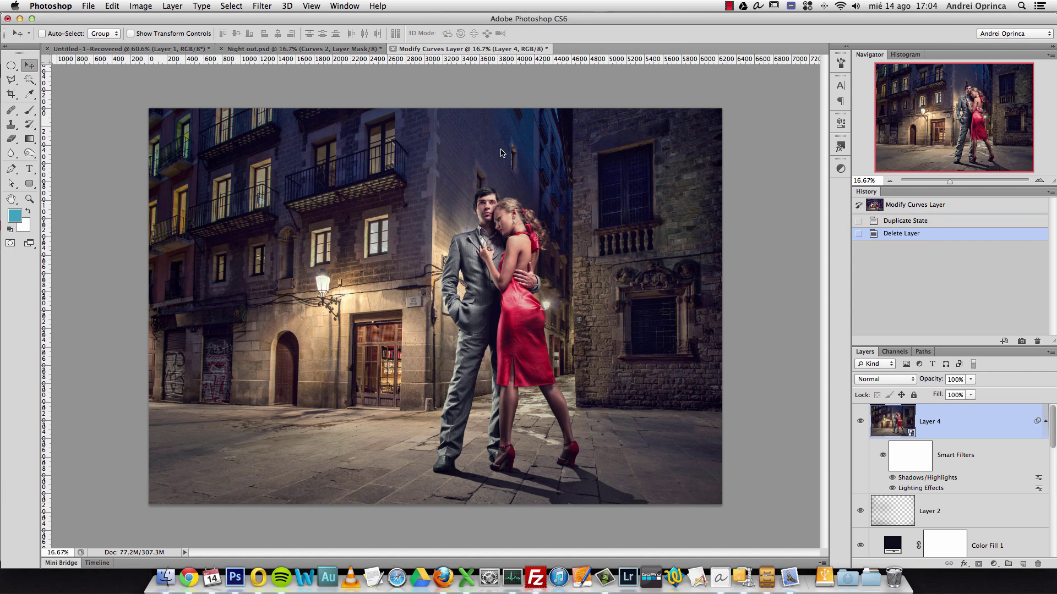
pyautogui.press('super+w')
pyautogui.click(489, 198)
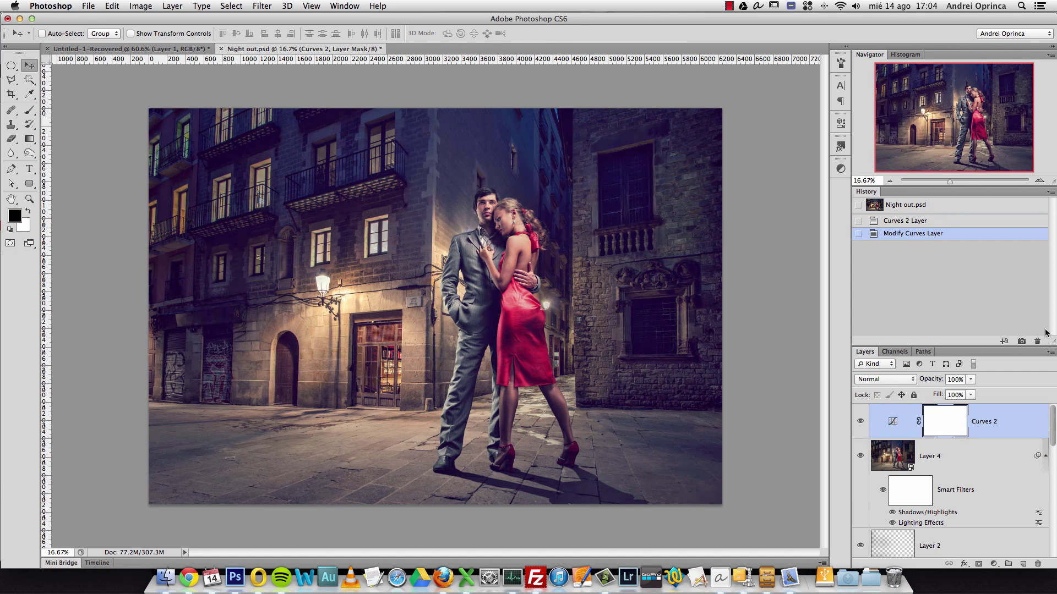